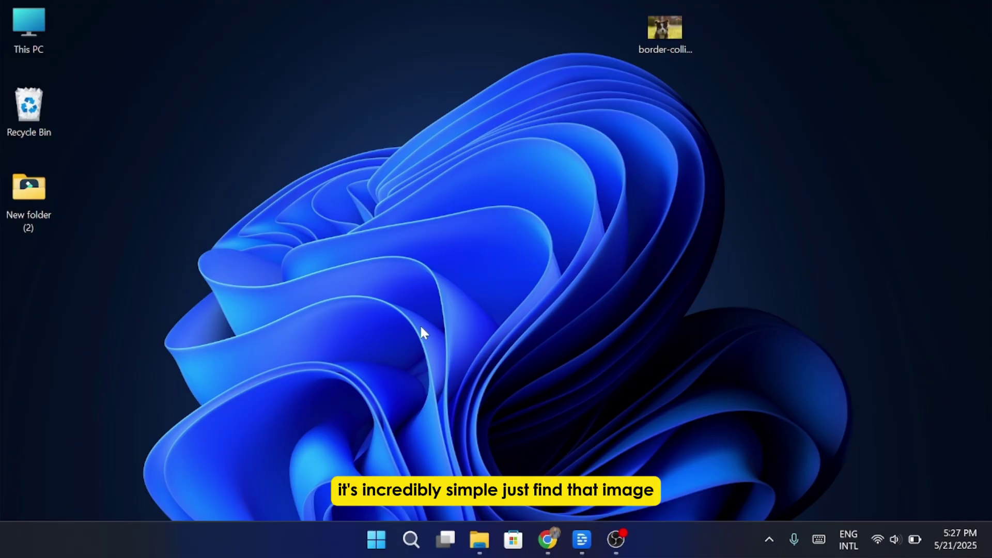
Set the border collie image on the desktop as the wallpaper, then deselect it
right_click(657, 40)
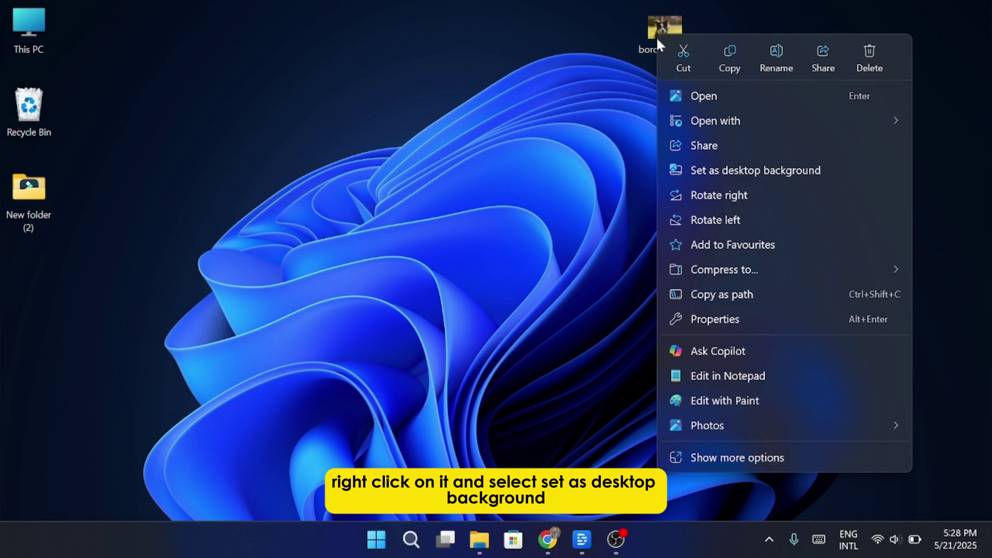
click(739, 171)
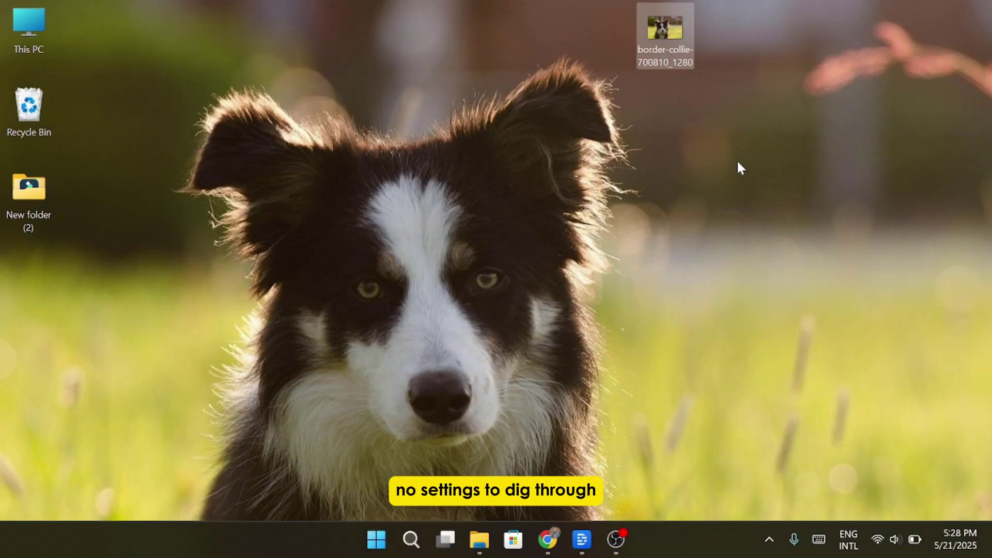
click(738, 163)
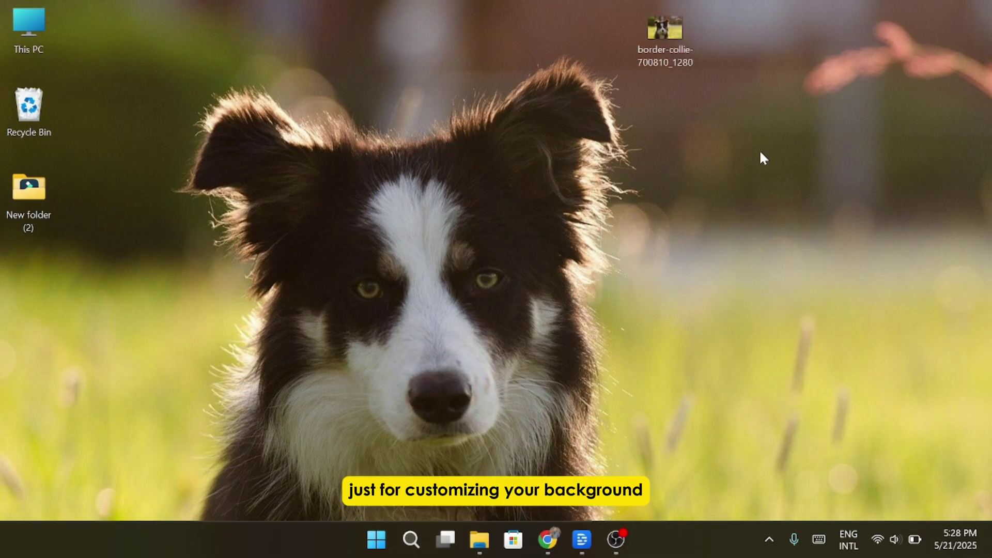
Go from the desktop's Personalise option to the Personalisation › Background settings page
right_click(494, 138)
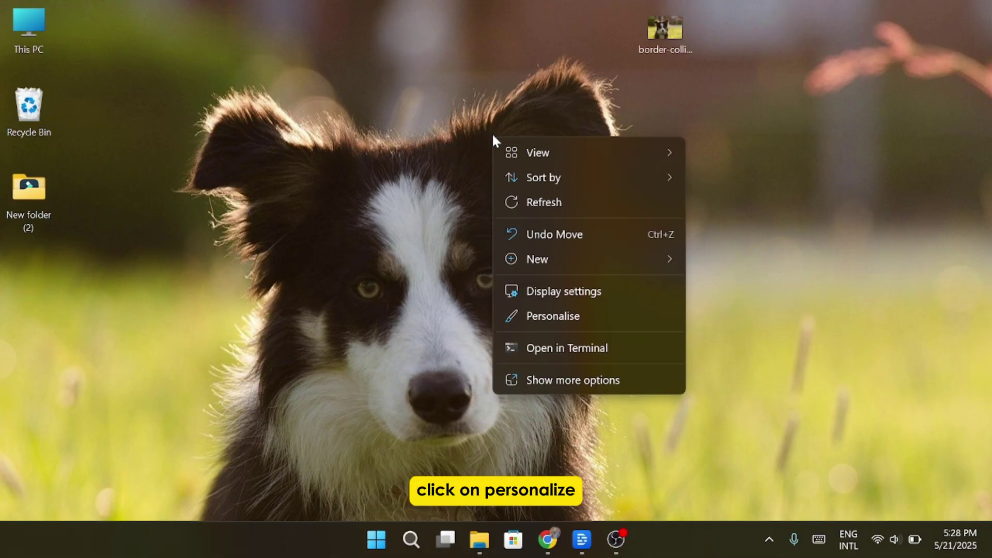
click(538, 321)
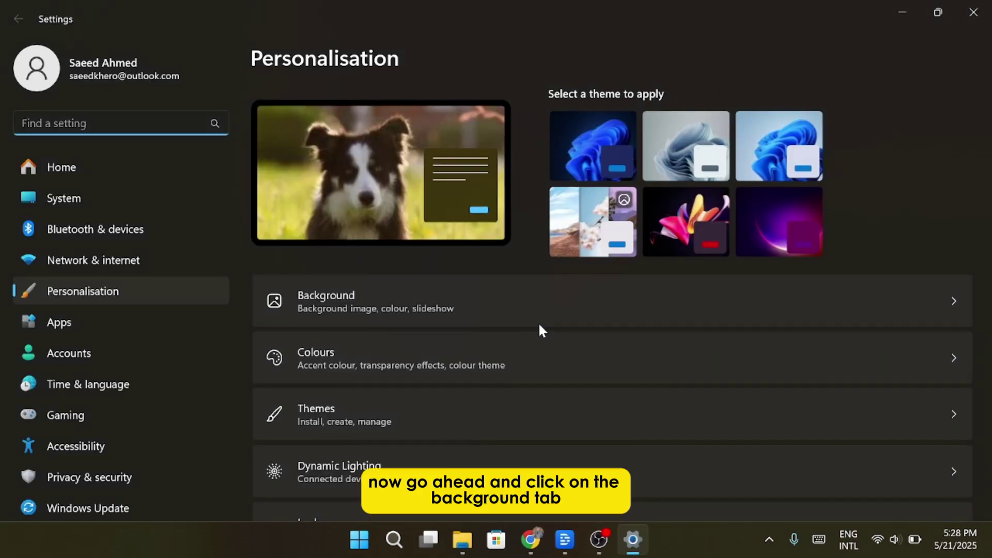
click(401, 302)
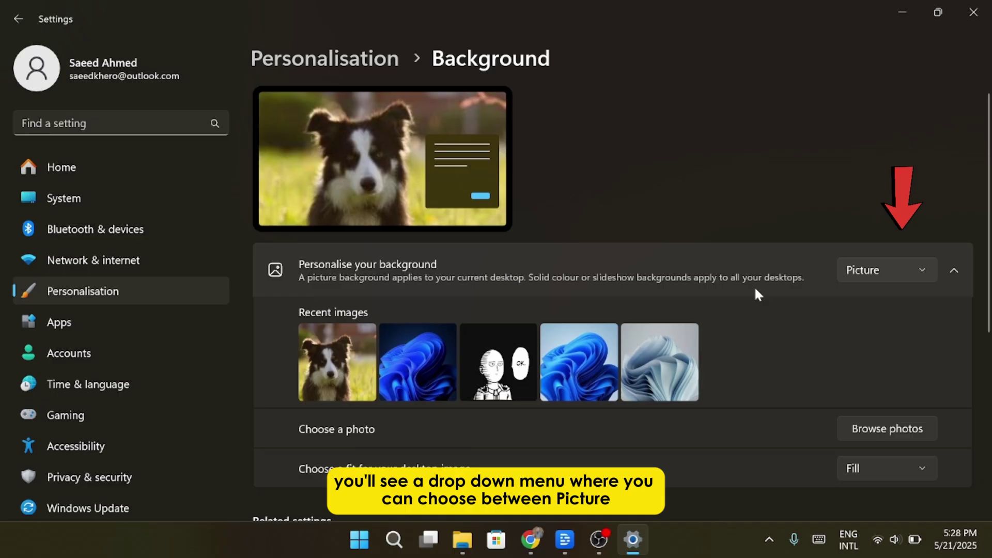
click(897, 273)
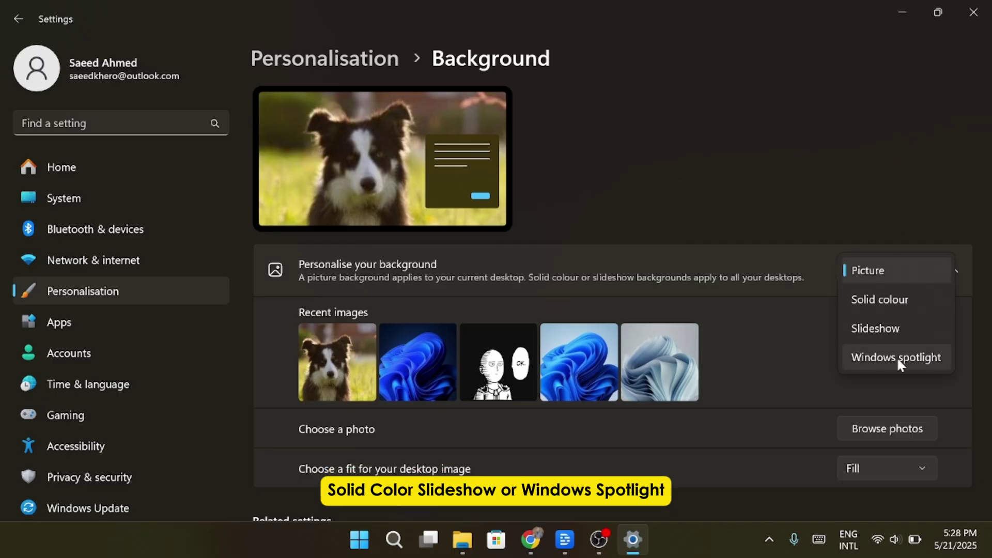
click(870, 271)
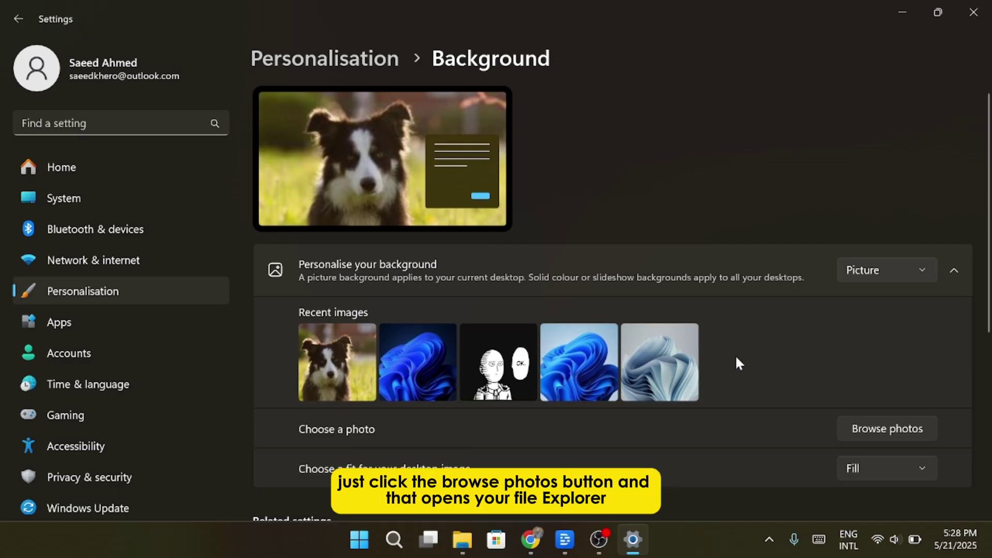
Browse to the Downloads folder and apply the goose photo as the desktop background
click(866, 427)
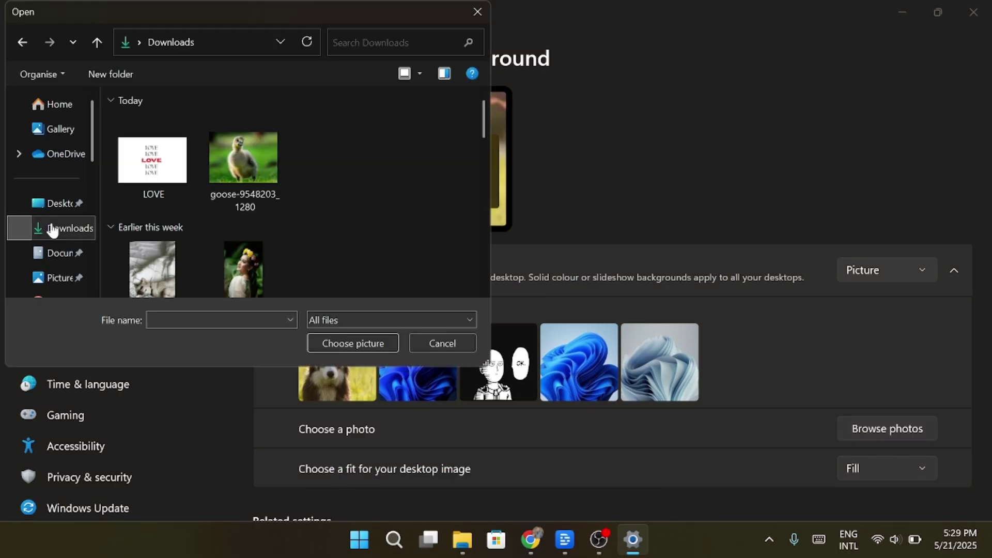
click(52, 230)
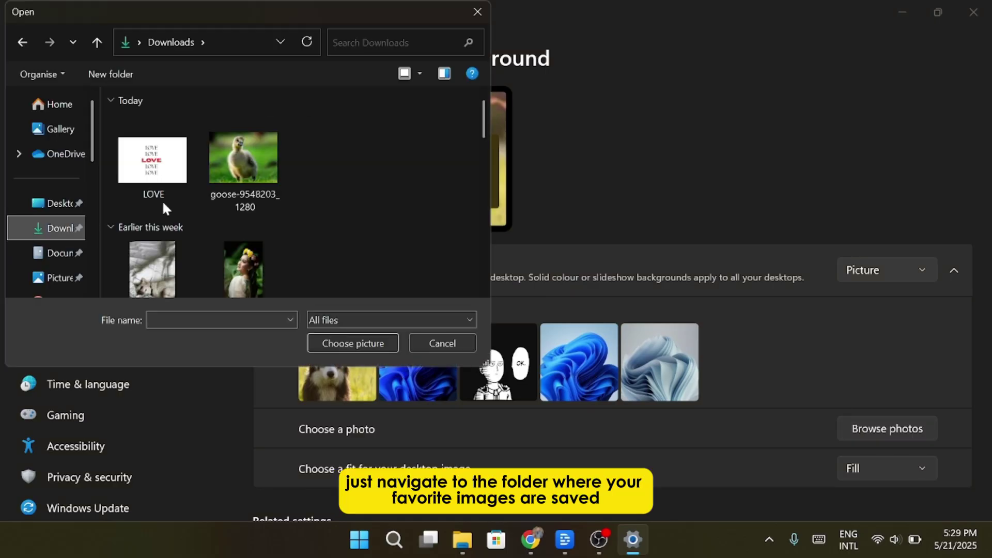
double_click(237, 169)
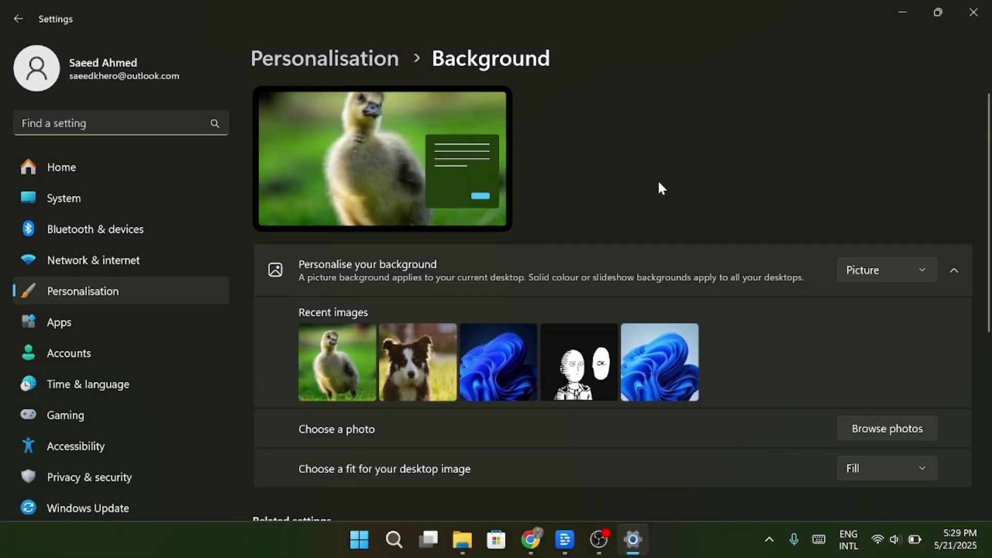
Check the goose wallpaper, then switch the background to Solid colour with the Mint dark swatch
click(902, 12)
click(641, 530)
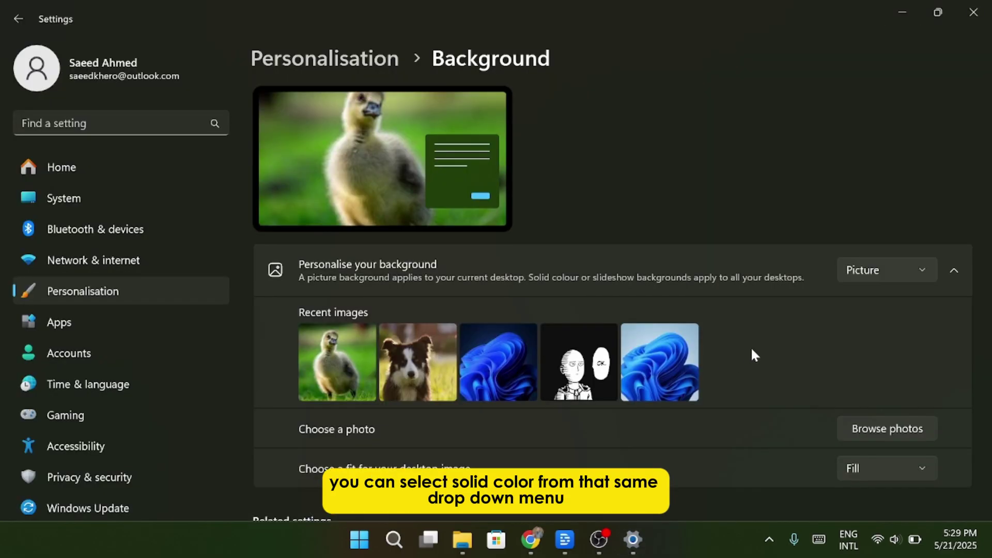
click(873, 273)
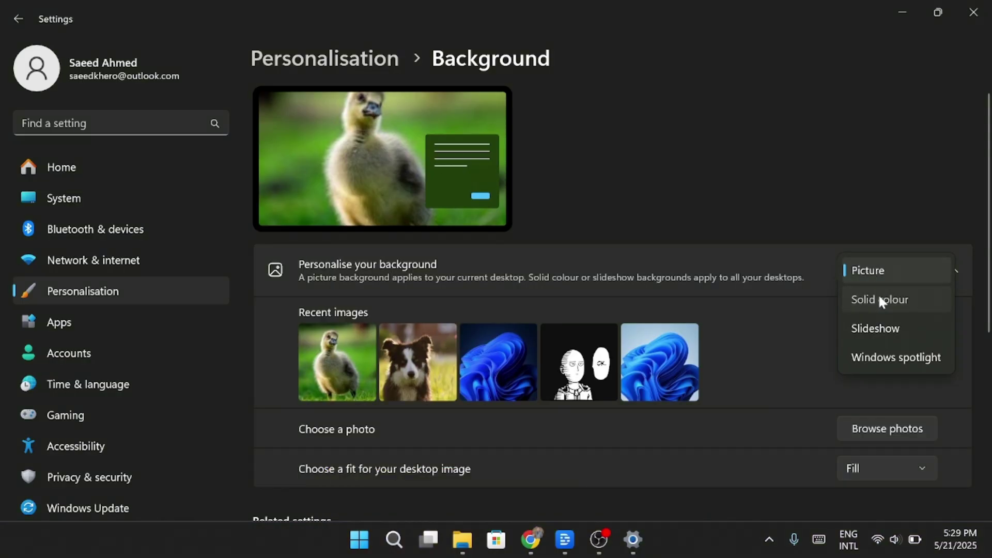
click(881, 301)
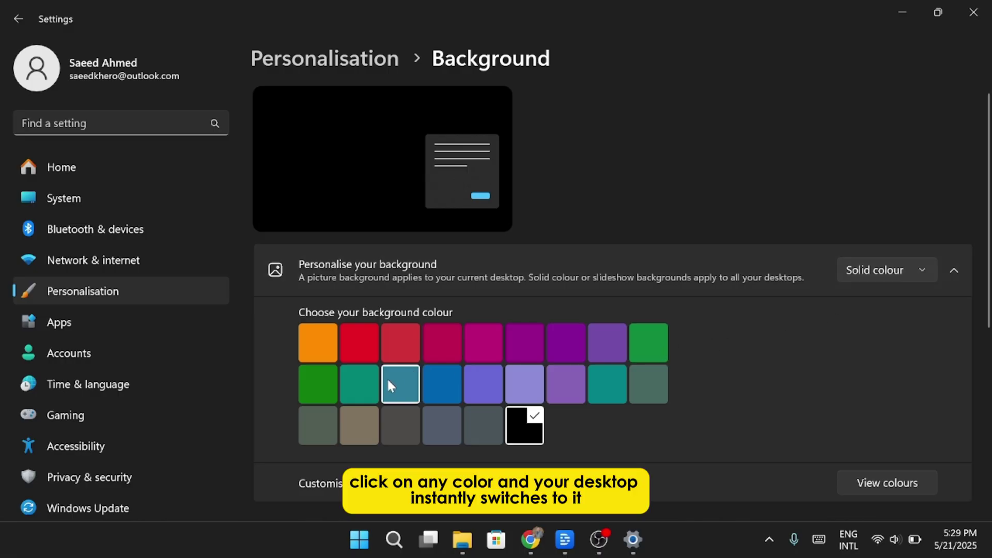
click(366, 386)
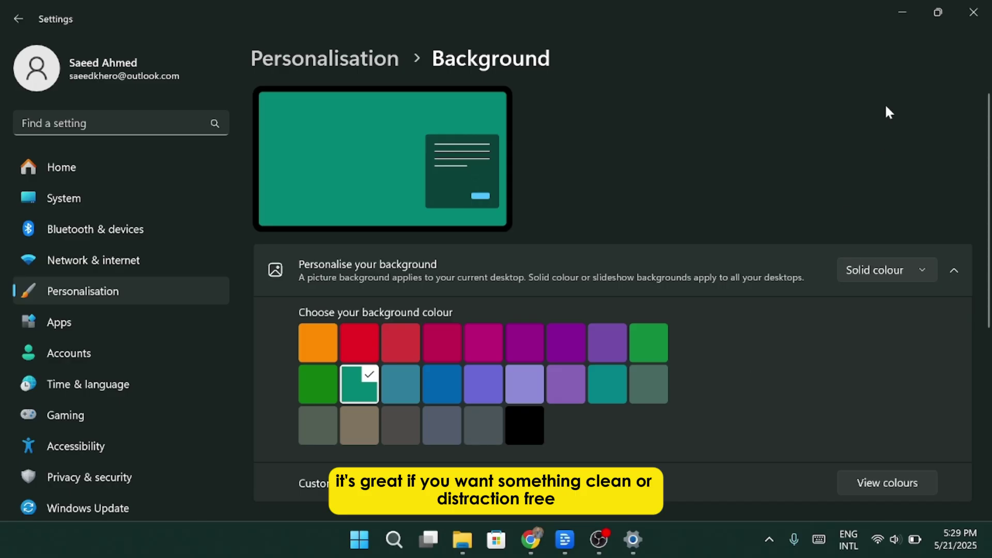
click(904, 21)
click(646, 537)
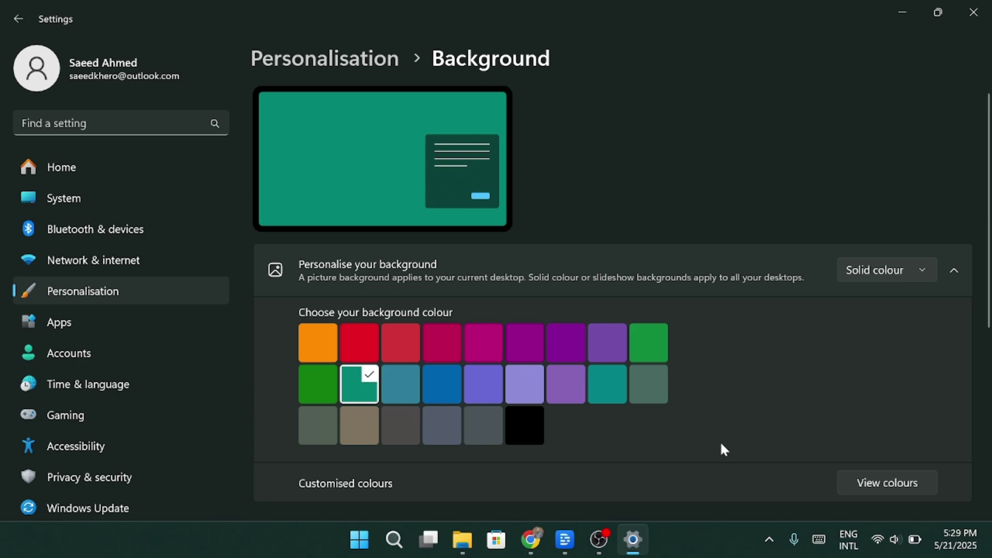
Switch the background type to Slideshow, keeping the Flow album after cancelling Browse
click(878, 271)
click(889, 293)
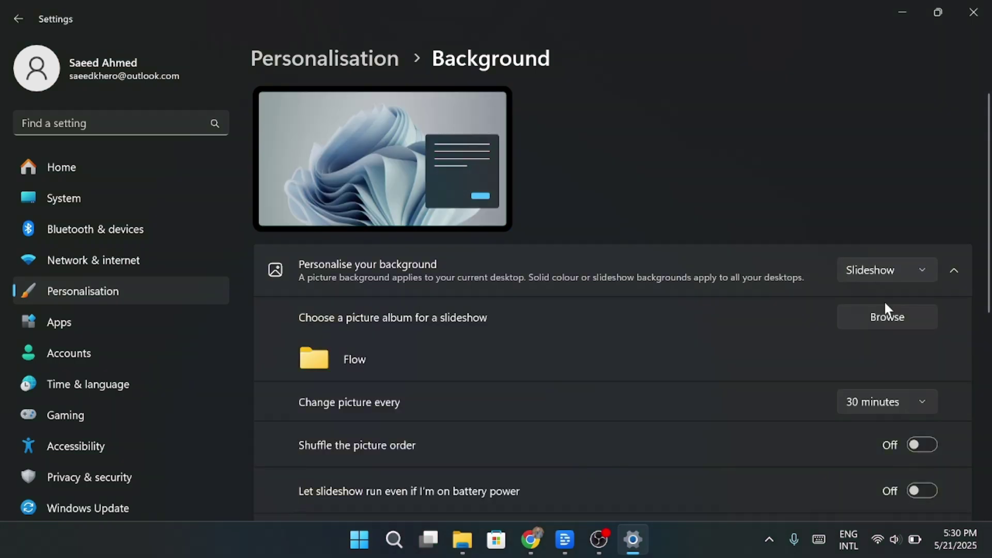
click(885, 317)
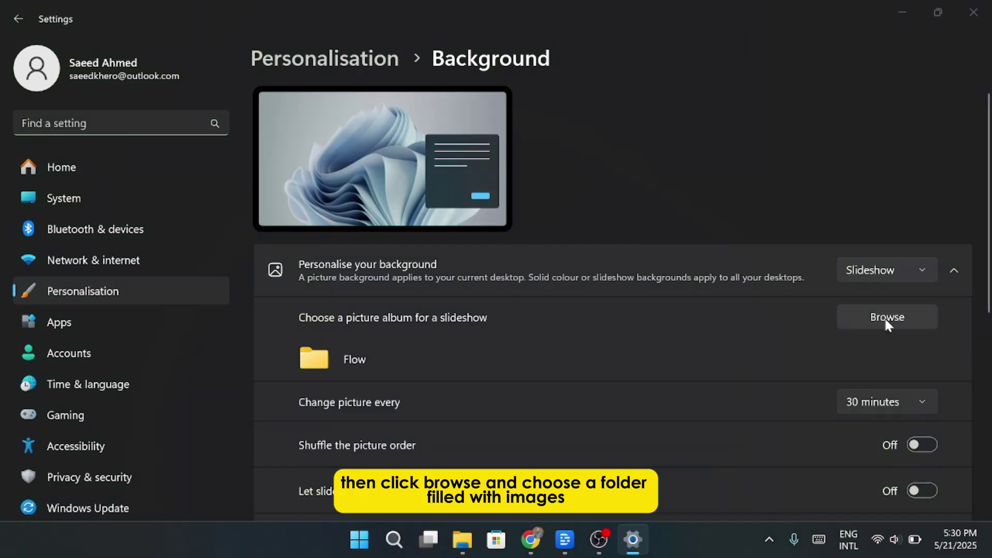
scroll(322, 192, down, 5)
scroll(322, 192, up, 5)
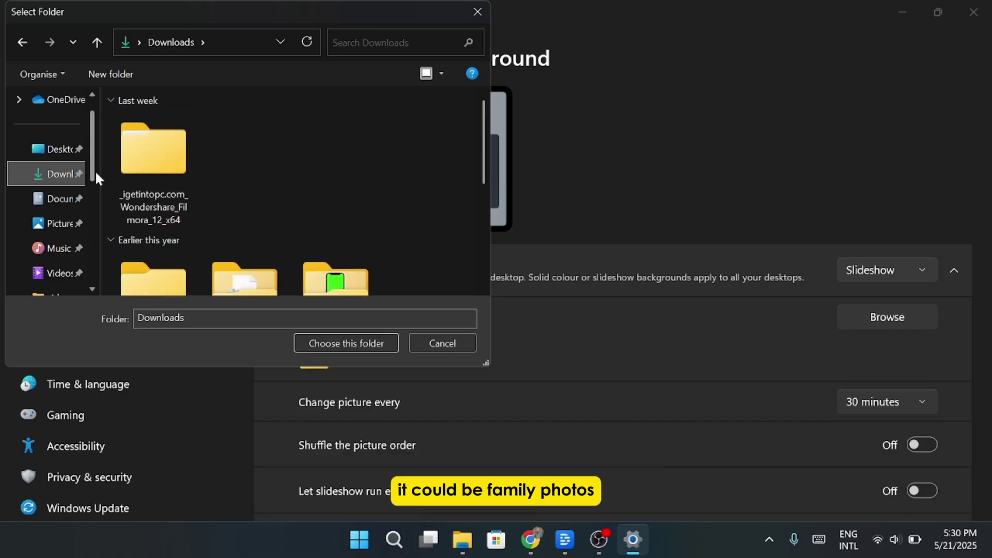
scroll(88, 175, down, 3)
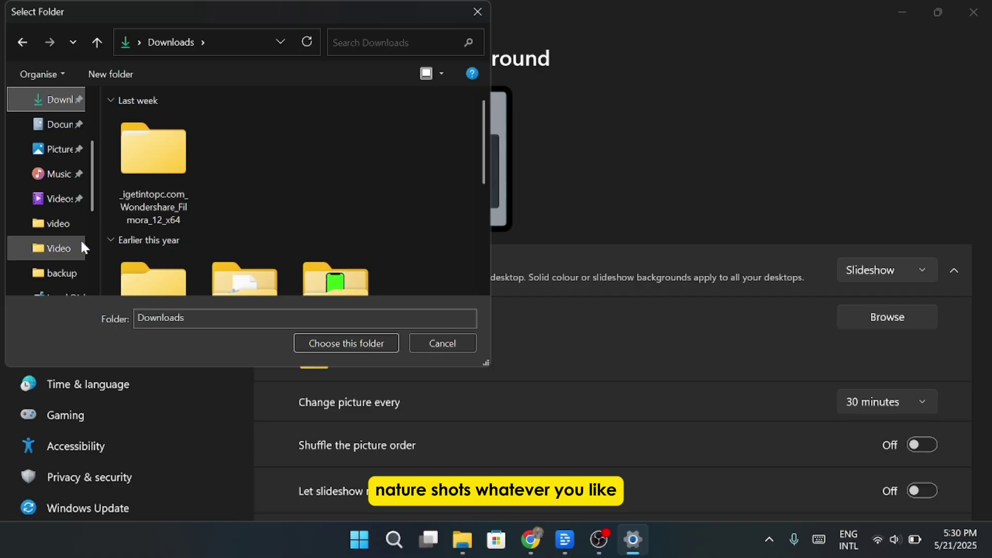
click(476, 12)
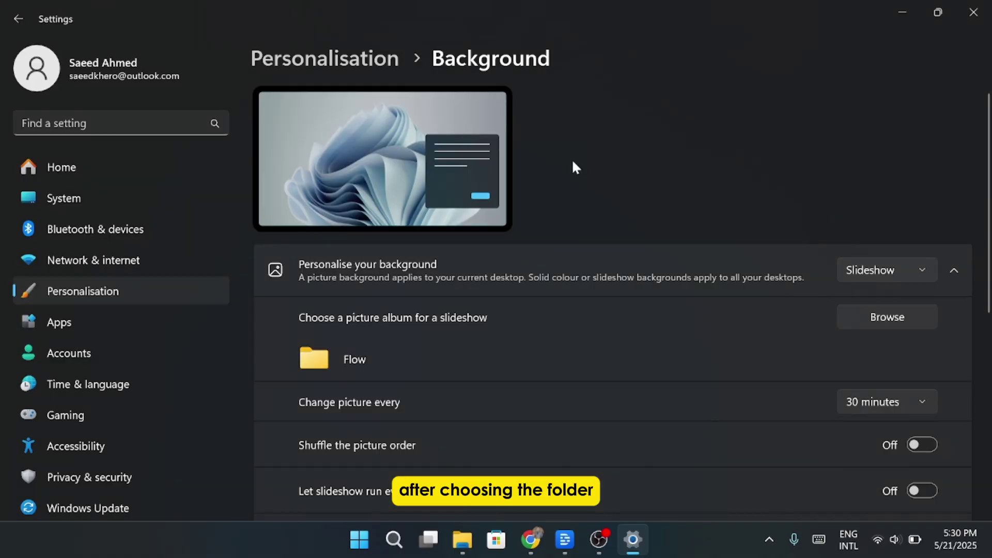
Set slideshow pictures to change every 6 hours and leave Shuffle turned off
click(895, 402)
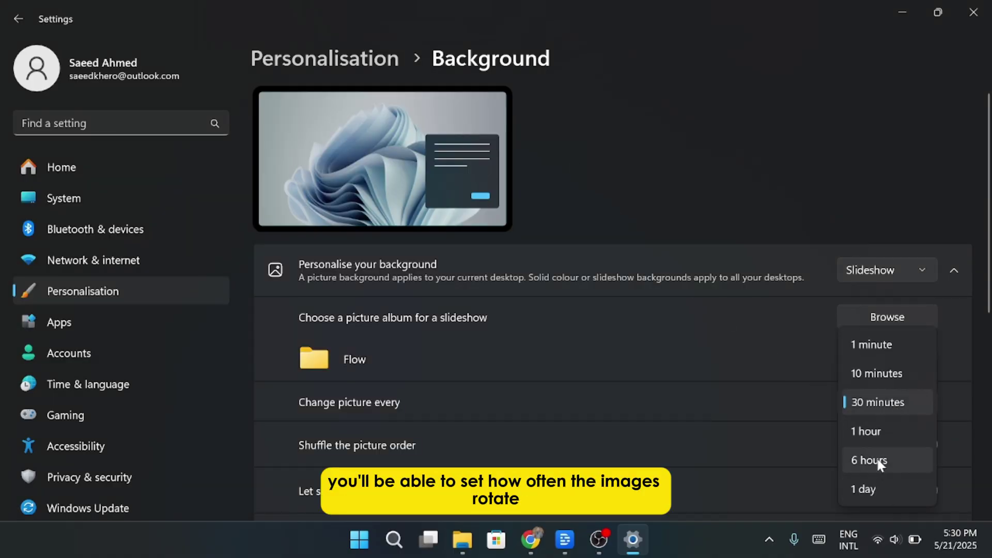
click(874, 402)
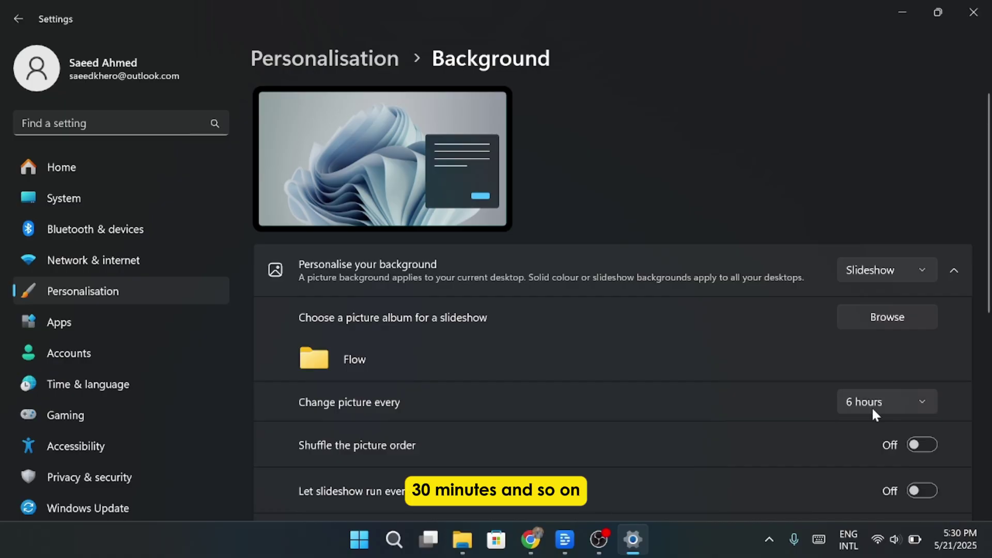
scroll(954, 346, down, 2)
click(925, 381)
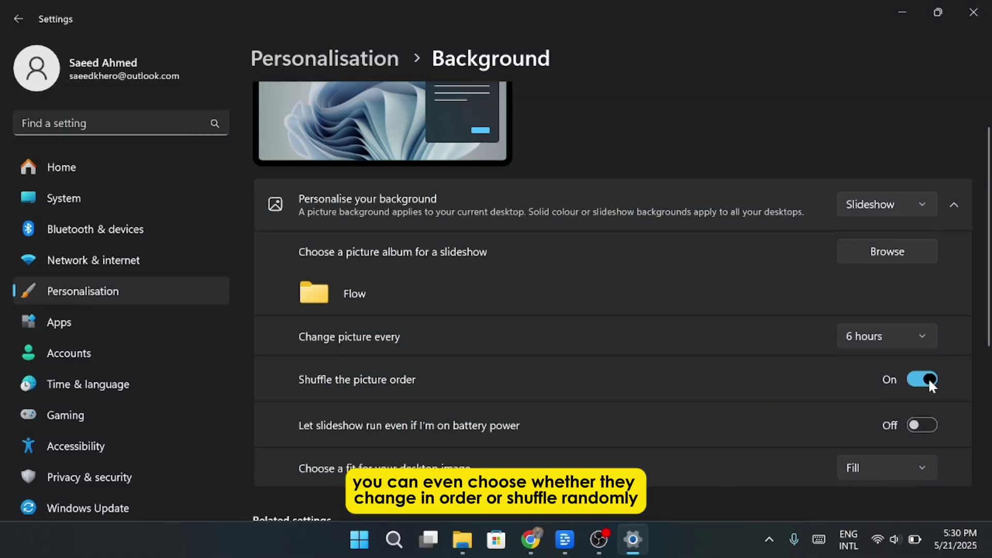
click(929, 379)
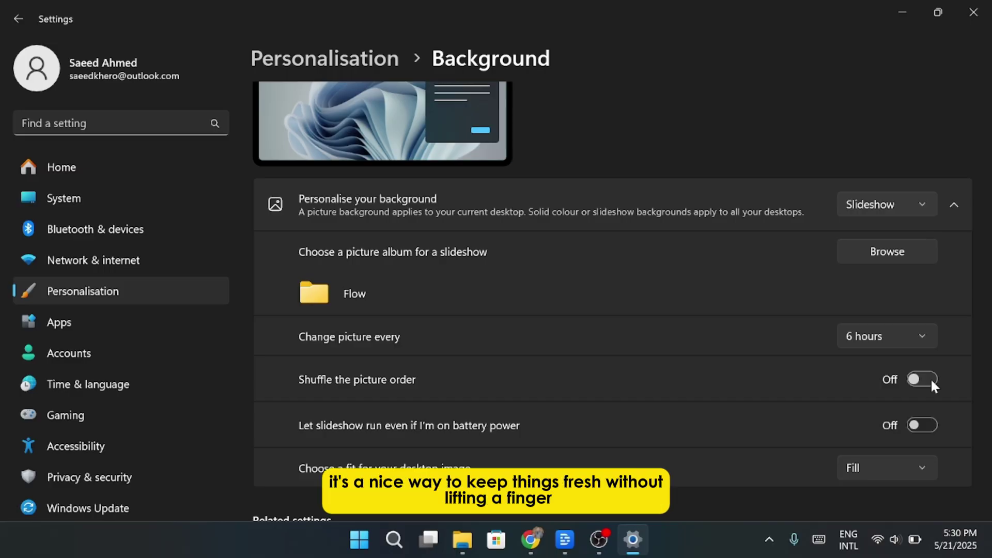
scroll(932, 380, down, 2)
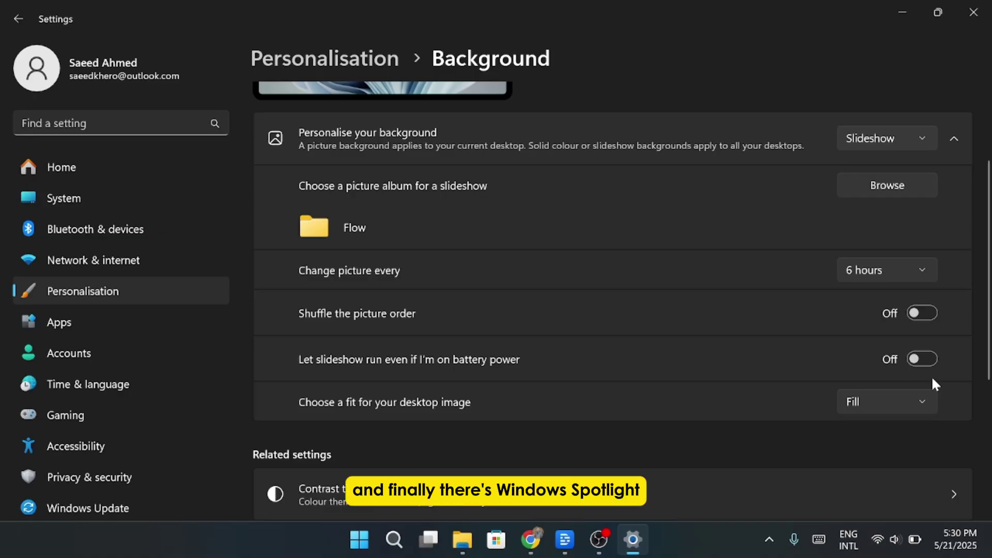
scroll(931, 385, up, 4)
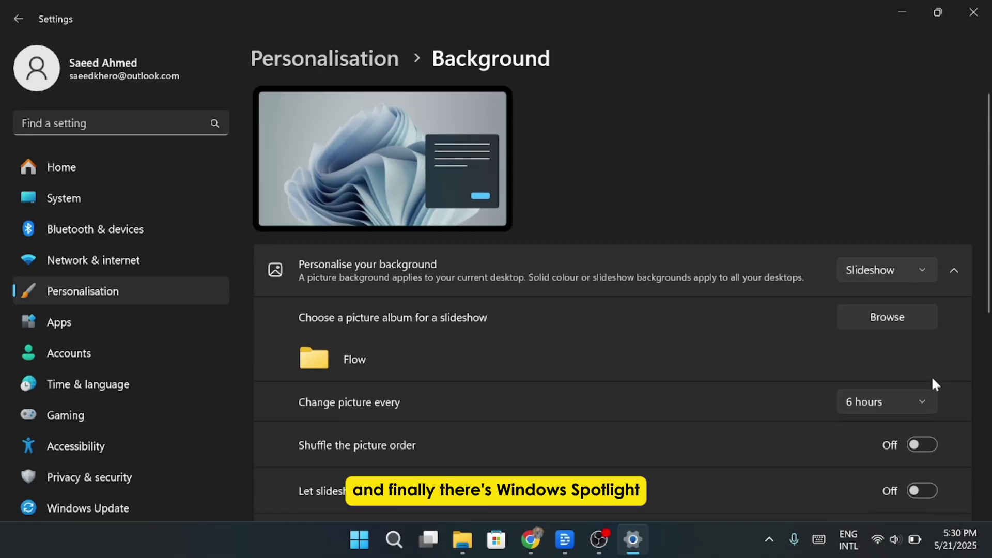
Choose Windows spotlight as the background and minimise Settings to view the pier wallpaper
click(925, 282)
click(920, 300)
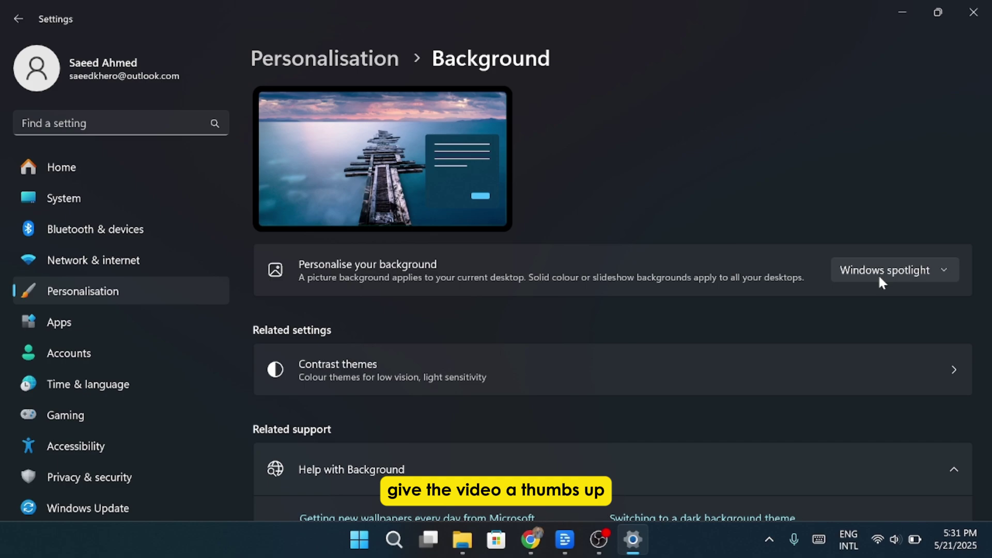
click(912, 10)
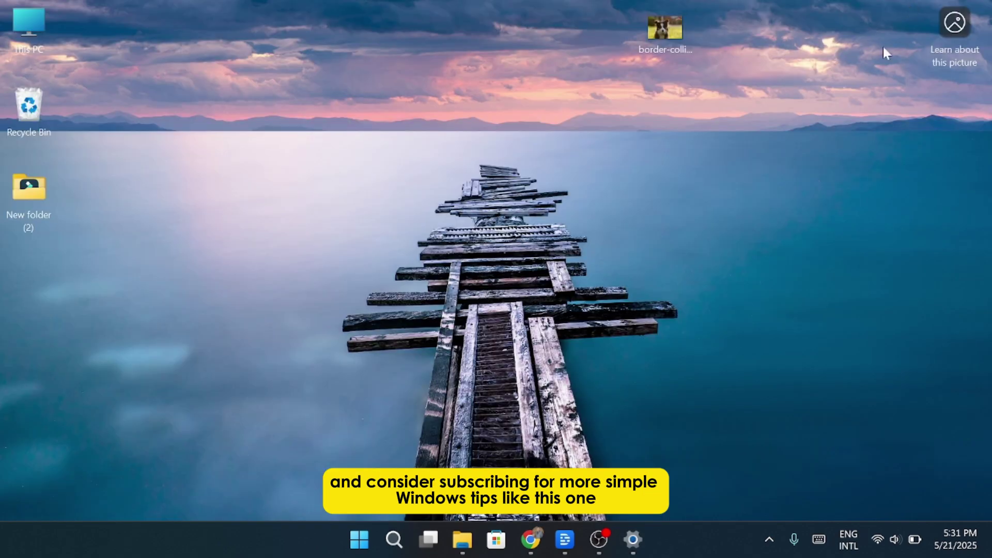